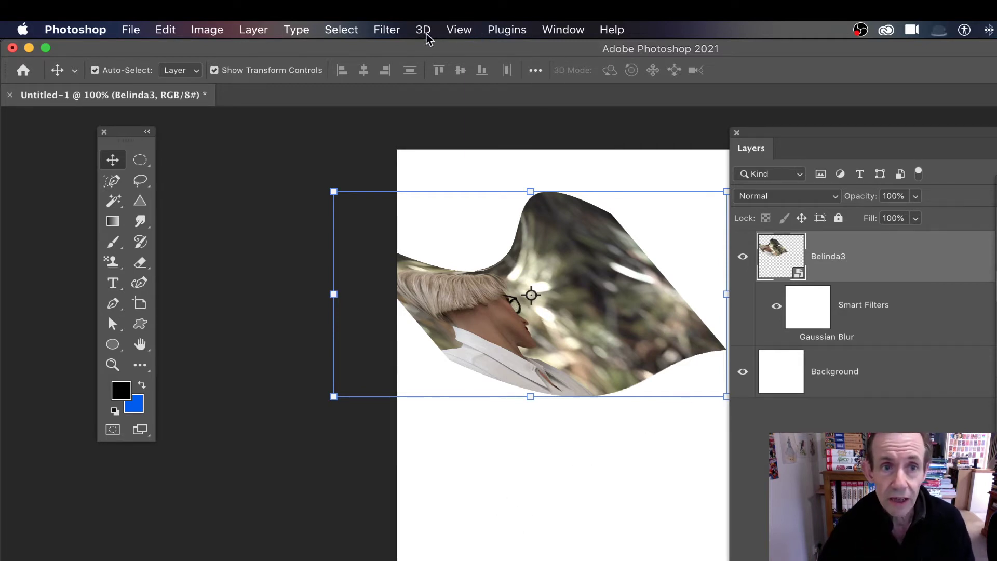
# - Move the Properties panel down to the bottom of the screen so the full Layers list shows
pyautogui.click(374, 30)
pyautogui.moveTo(358, 33)
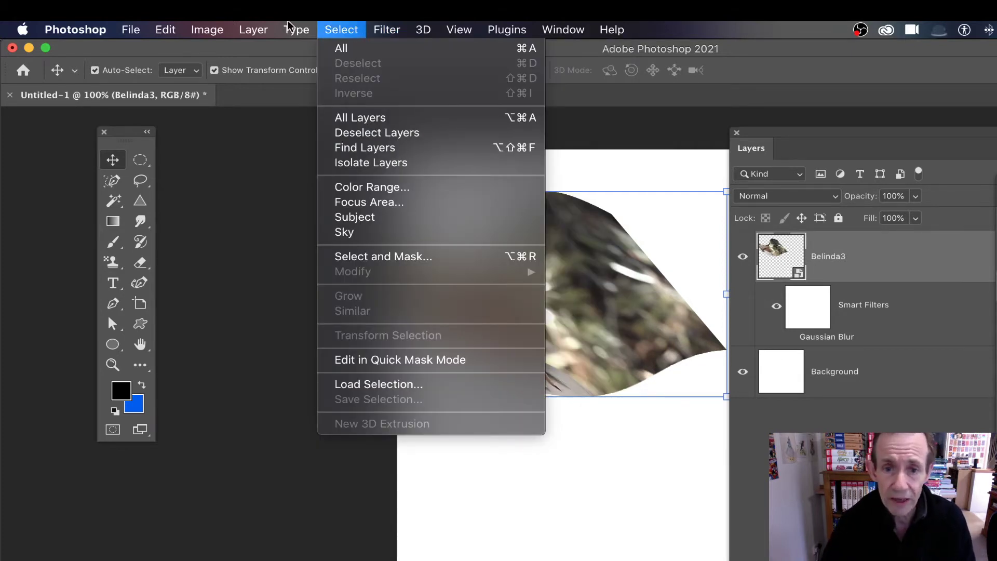
pyautogui.click(604, 216)
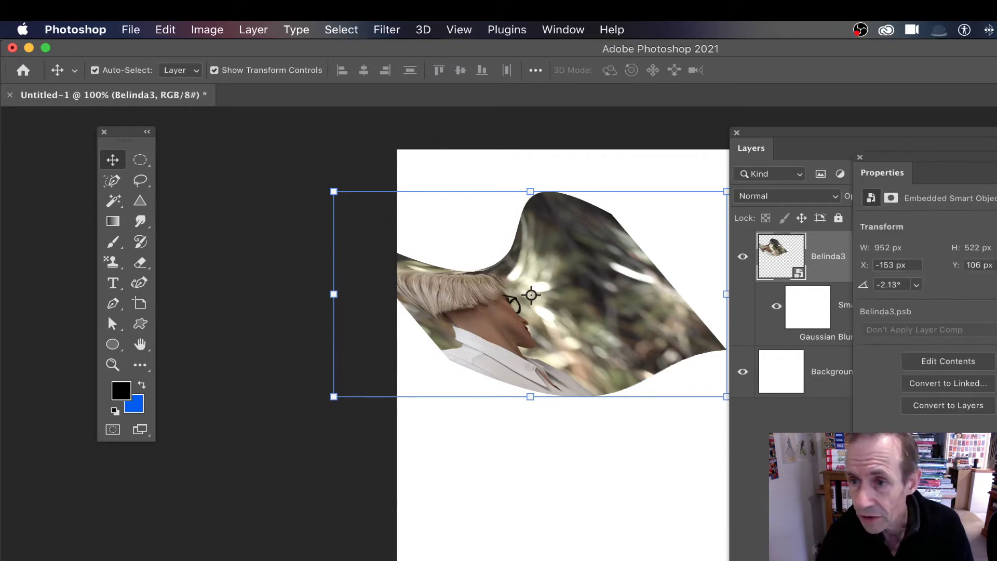
pyautogui.moveTo(882, 173); pyautogui.dragTo(718, 464)
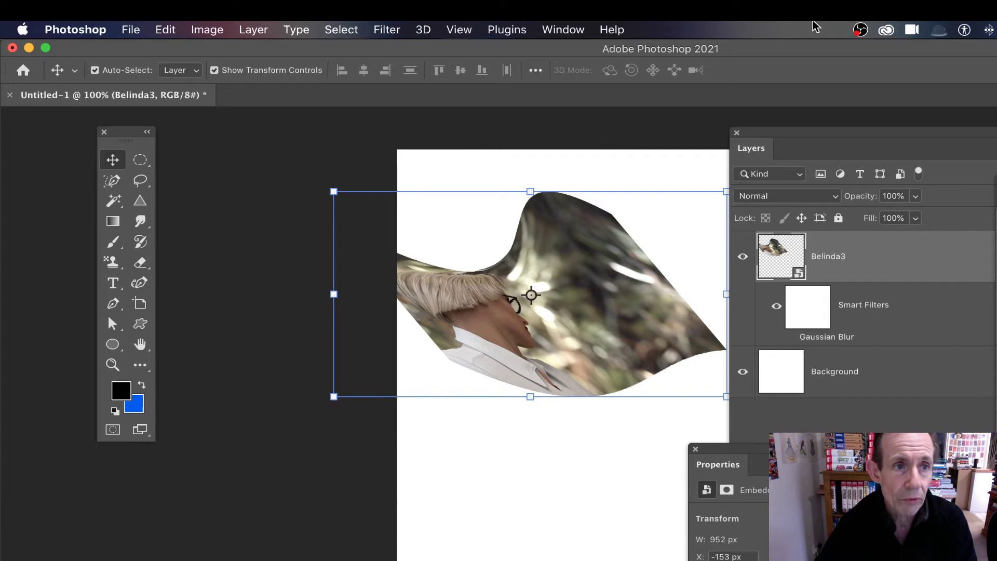
# - Apply Layer > Smart Objects > Reset Transform to flatten Belinda3 into its straight 1132 px-wide photo
pyautogui.click(251, 29)
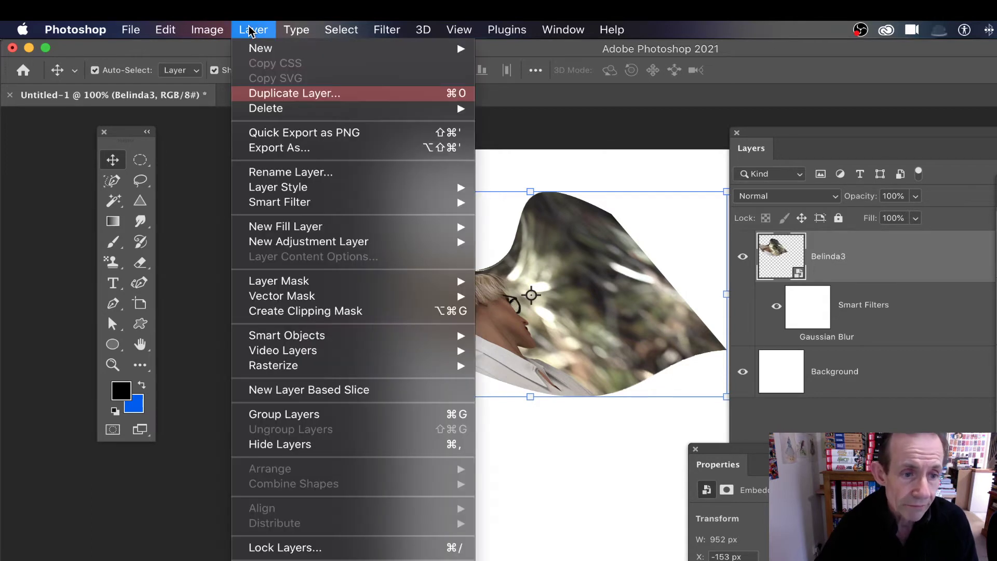
pyautogui.moveTo(323, 342)
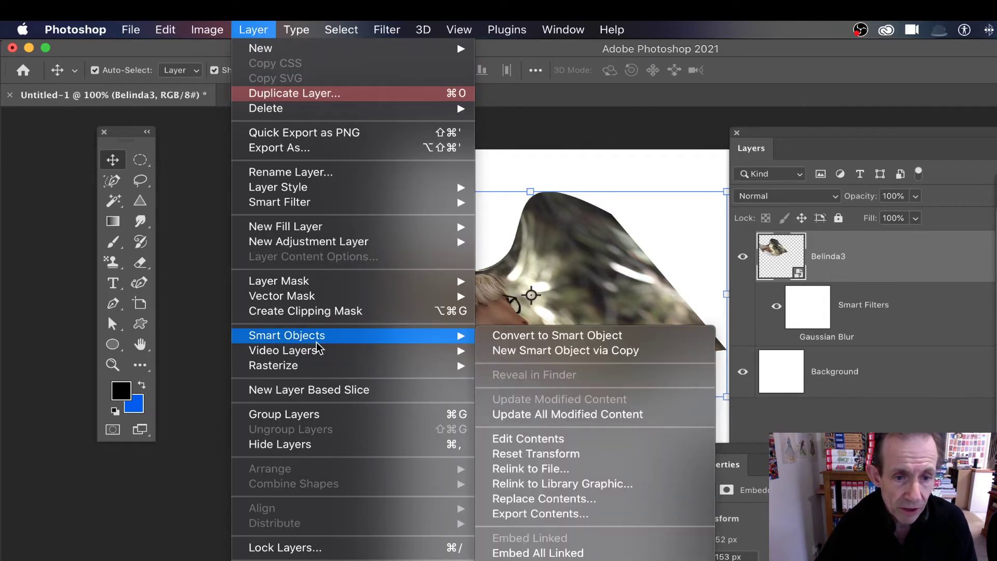
pyautogui.click(582, 456)
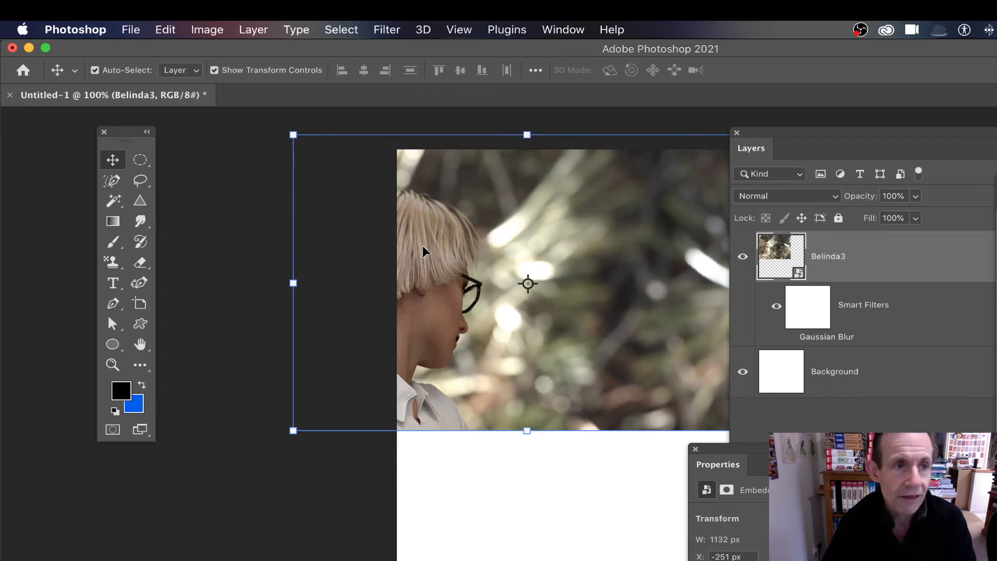
pyautogui.click(164, 31)
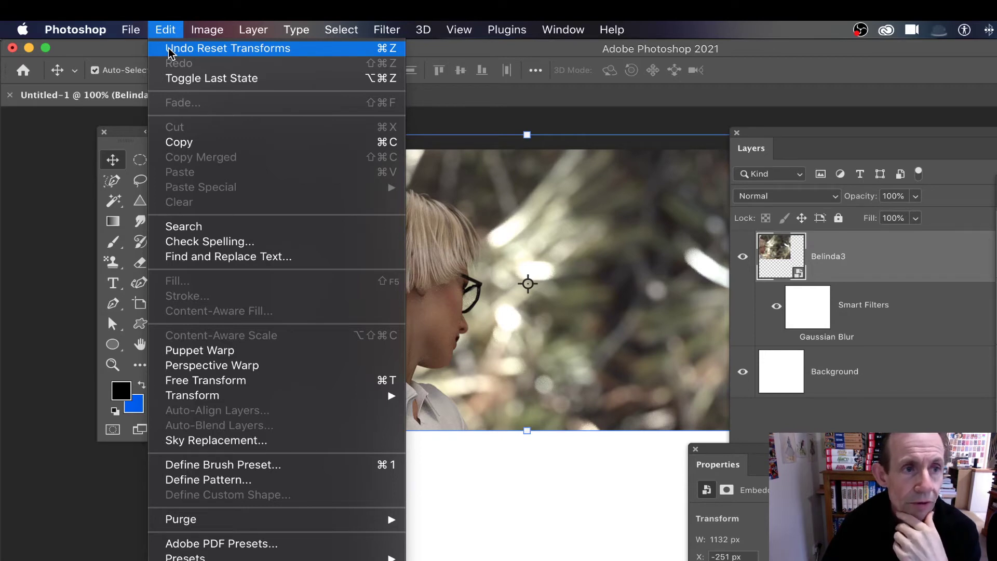
pyautogui.click(169, 49)
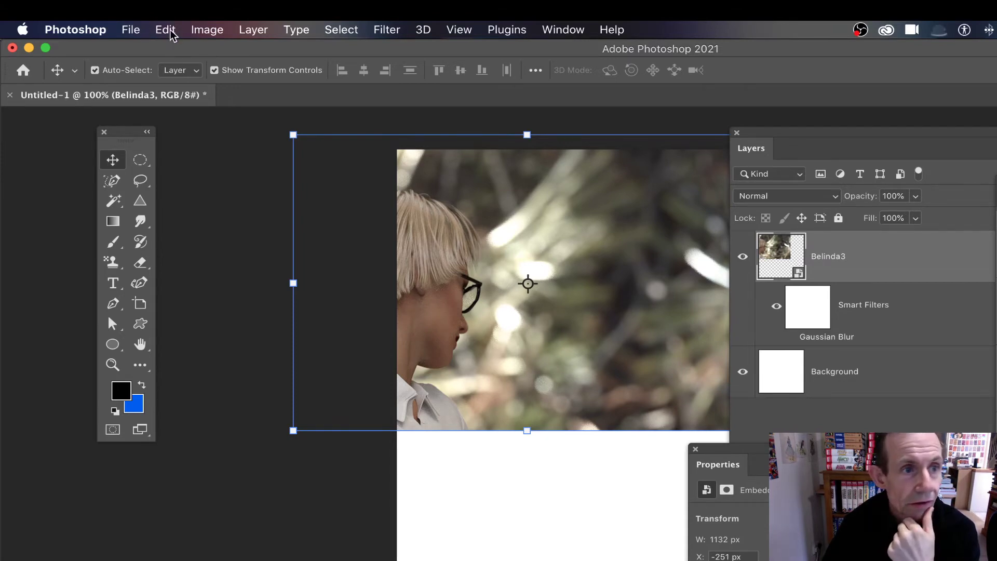
pyautogui.click(171, 32)
pyautogui.click(638, 216)
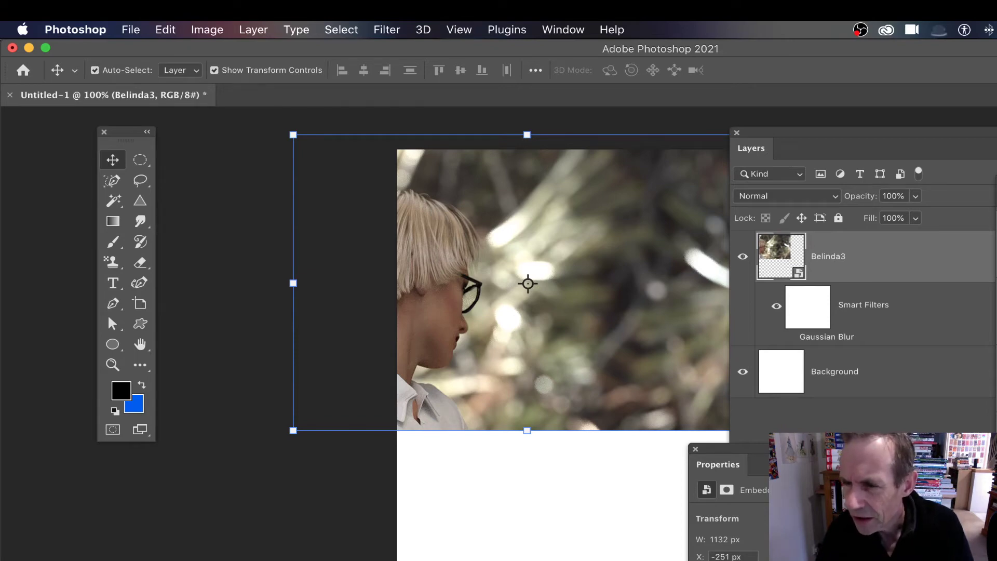
# - Undo the reset so Belinda3 is wave-warped and tilted again at 952 px wide
pyautogui.press('super+shift+z')
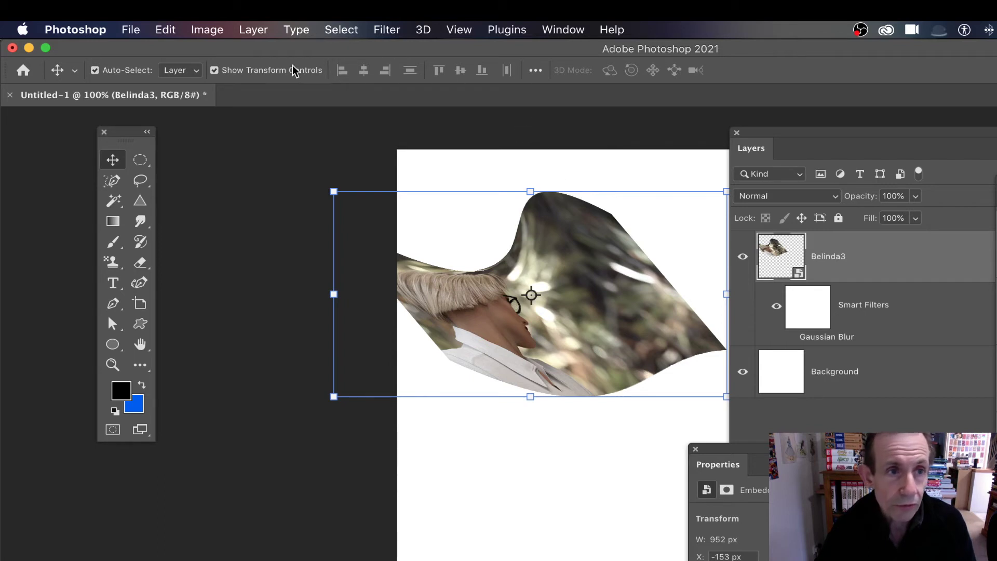
pyautogui.click(252, 30)
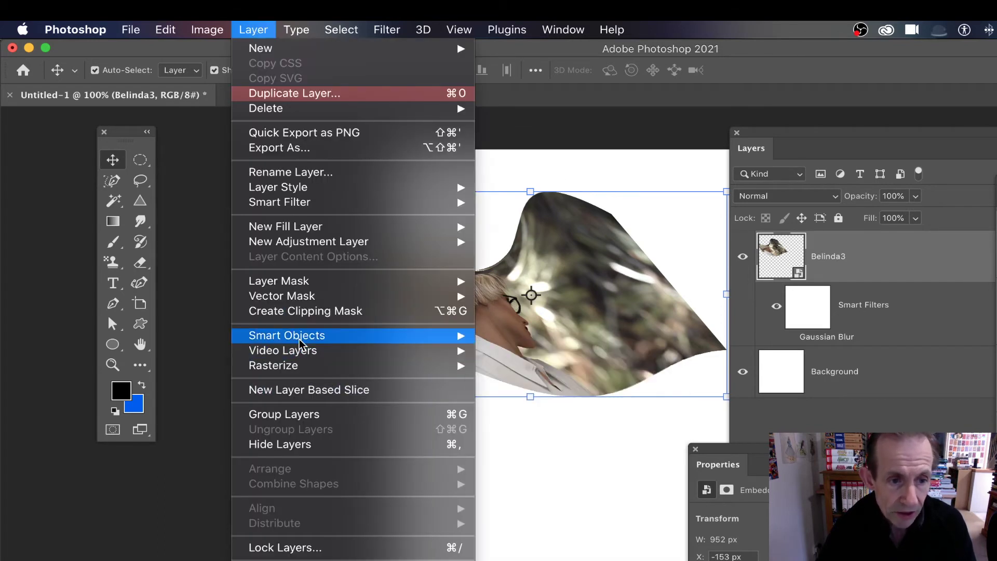
pyautogui.moveTo(300, 344)
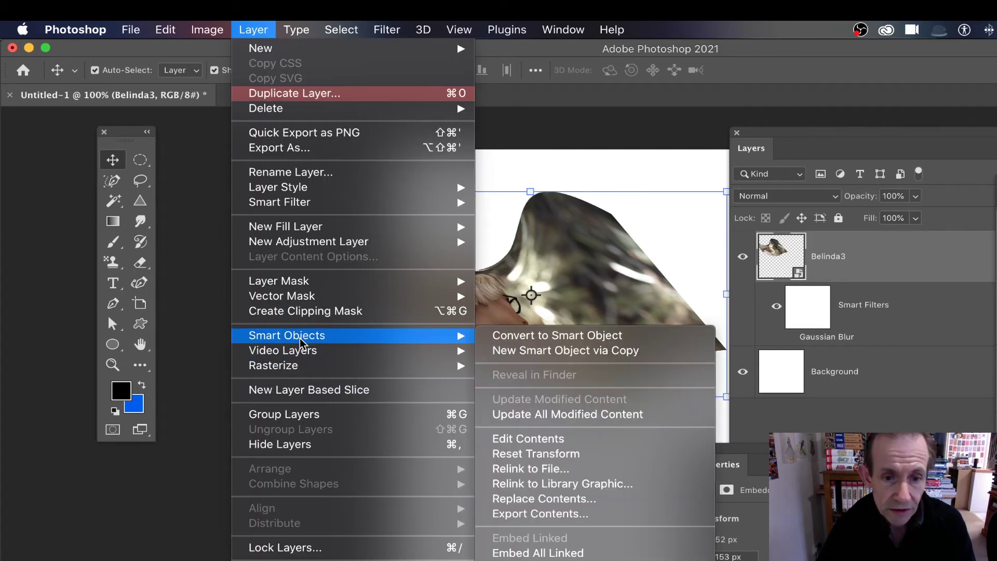
pyautogui.click(559, 454)
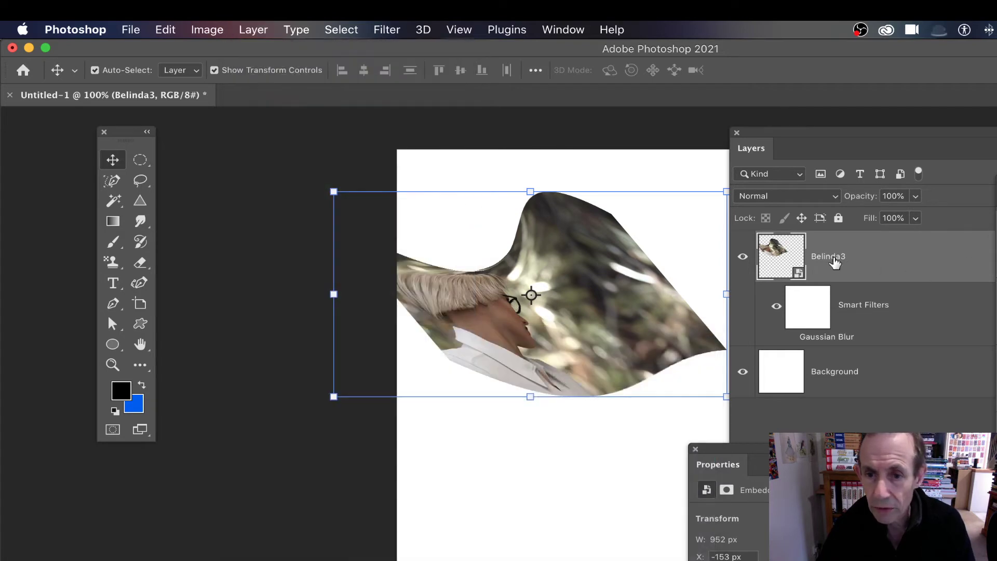
# - Reset Belinda3 to a flat, untilted 1132 px-wide photo from its Layers context menu
pyautogui.click(554, 30)
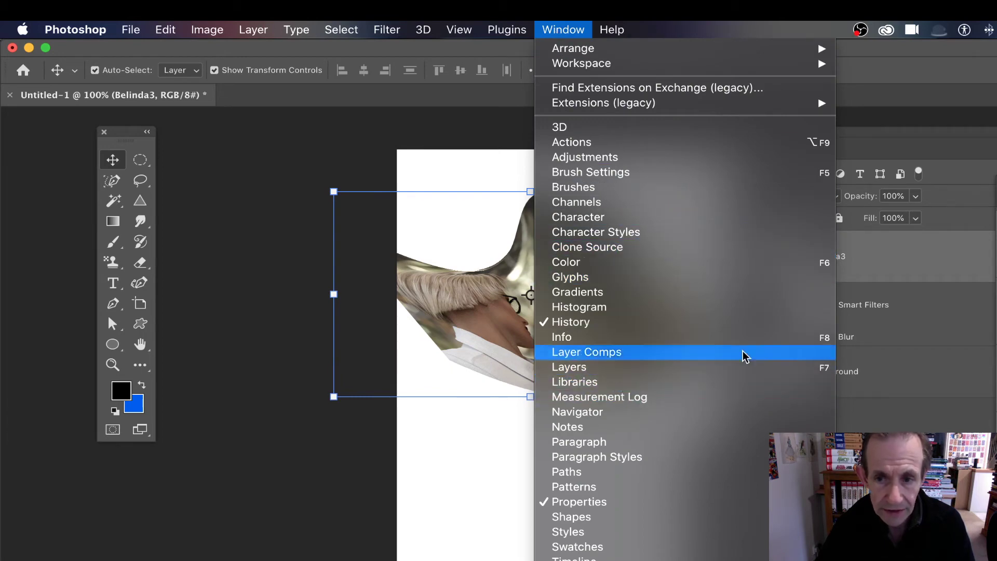
pyautogui.click(920, 136)
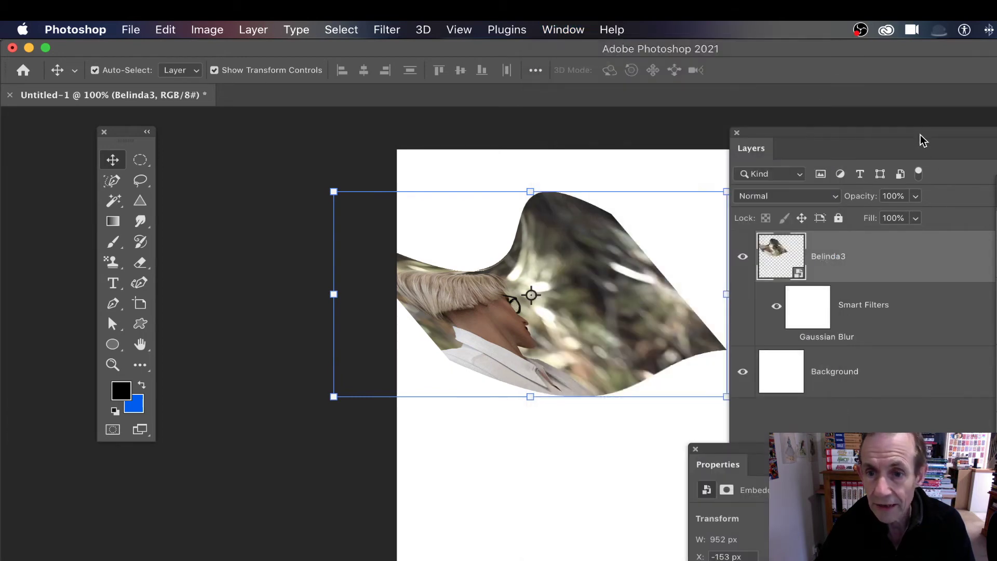
pyautogui.rightClick(830, 254)
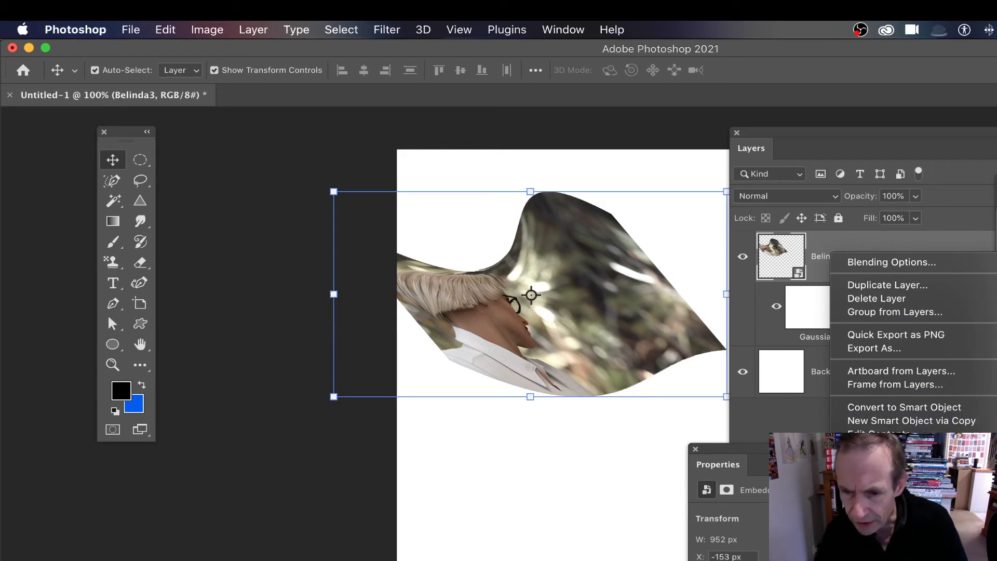
pyautogui.press('Escape')
pyautogui.hotkey('ctrl', 'z')
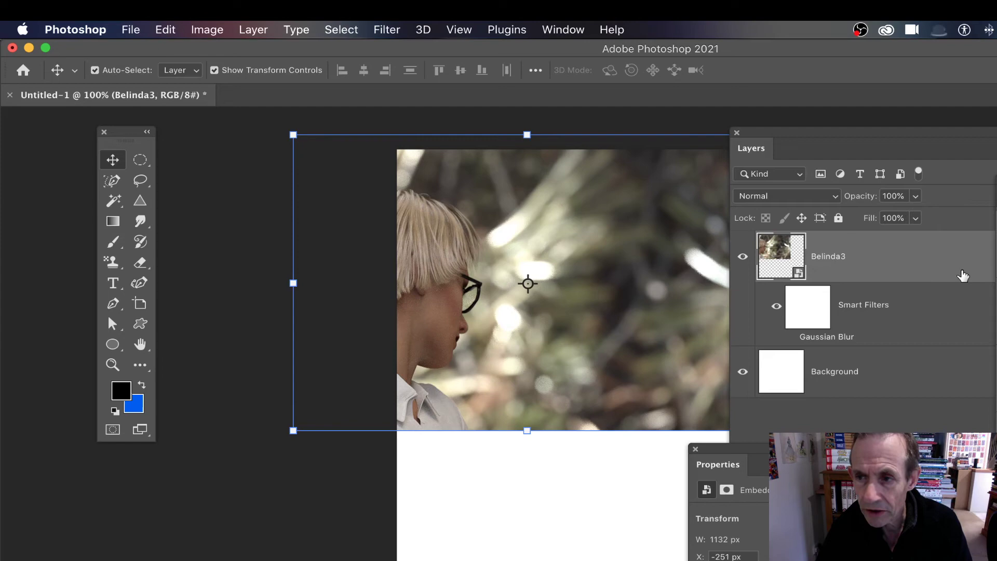
pyautogui.press('super+z')
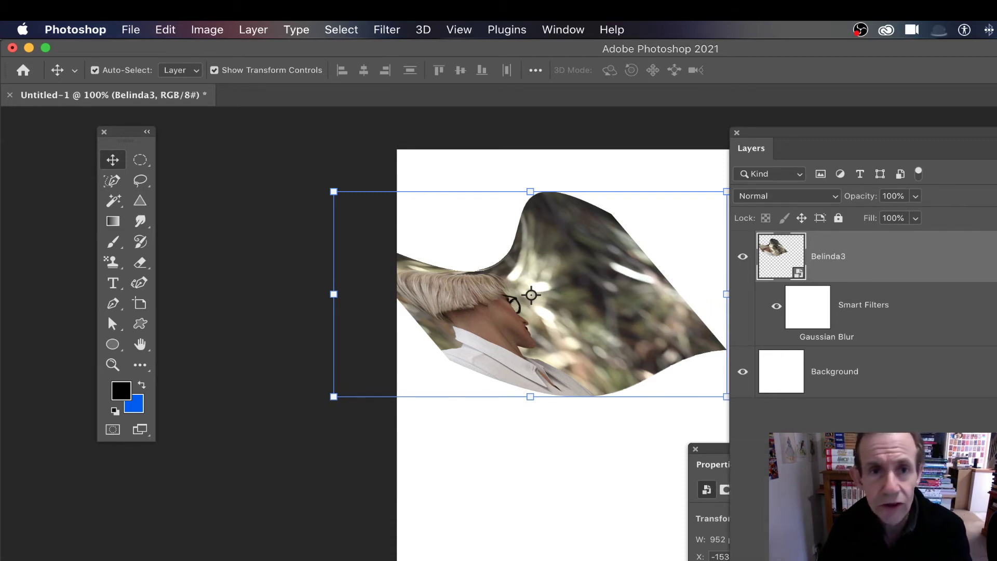
pyautogui.press('super+z')
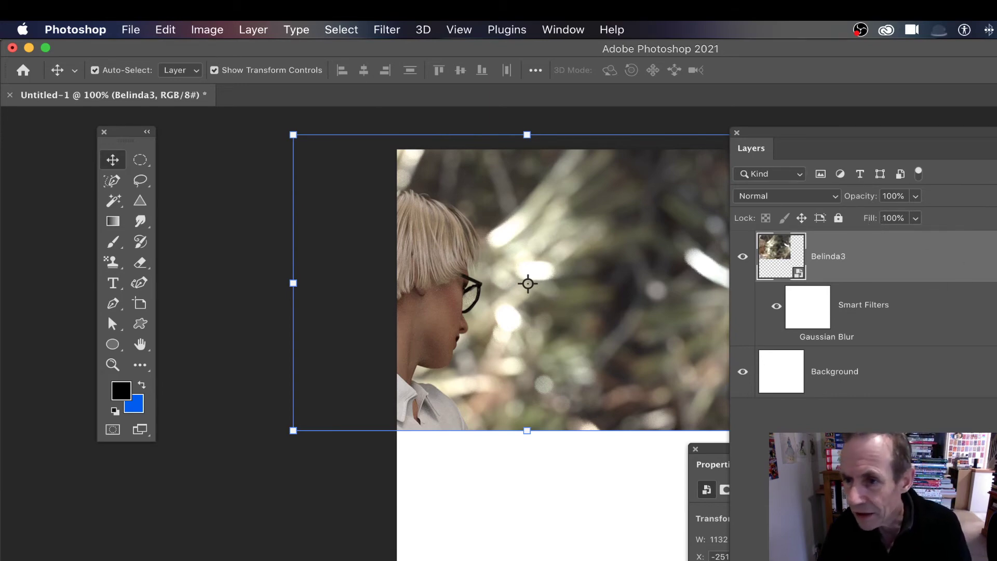
# - Undo the Reset Transform so Belinda3 returns to its wavy, tilted 952 px warp
pyautogui.click(177, 30)
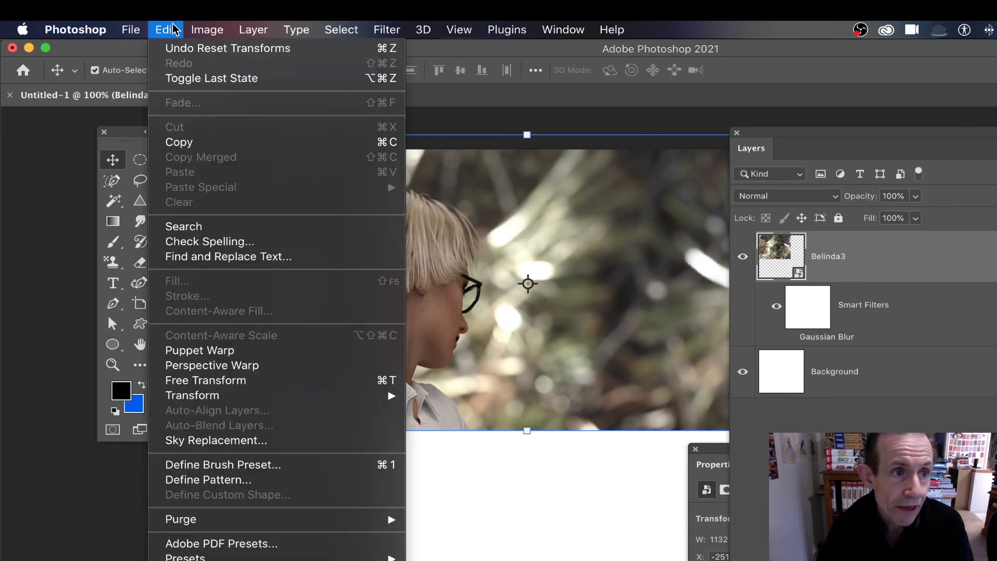
pyautogui.click(199, 49)
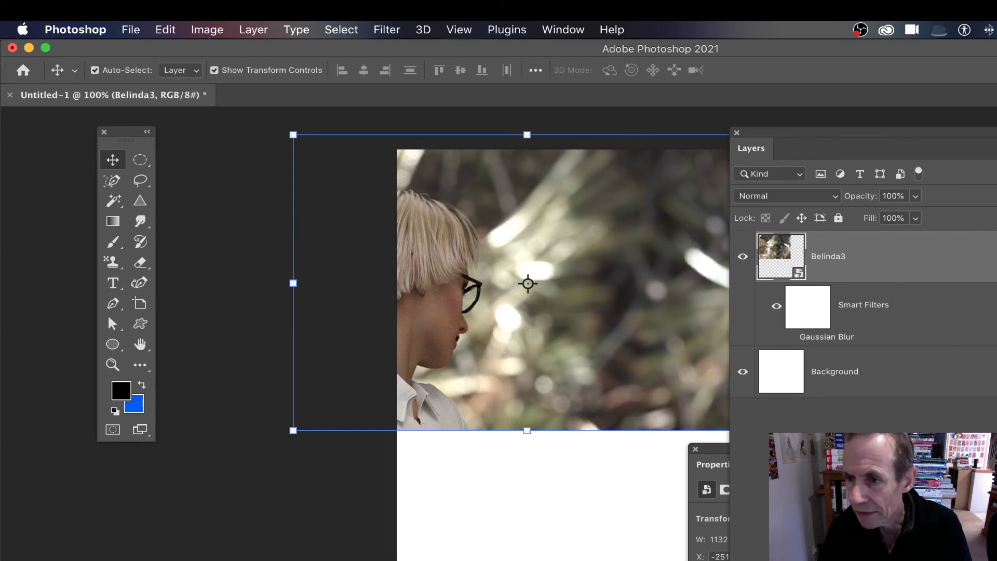
pyautogui.press('super+z')
pyautogui.press('super+z')
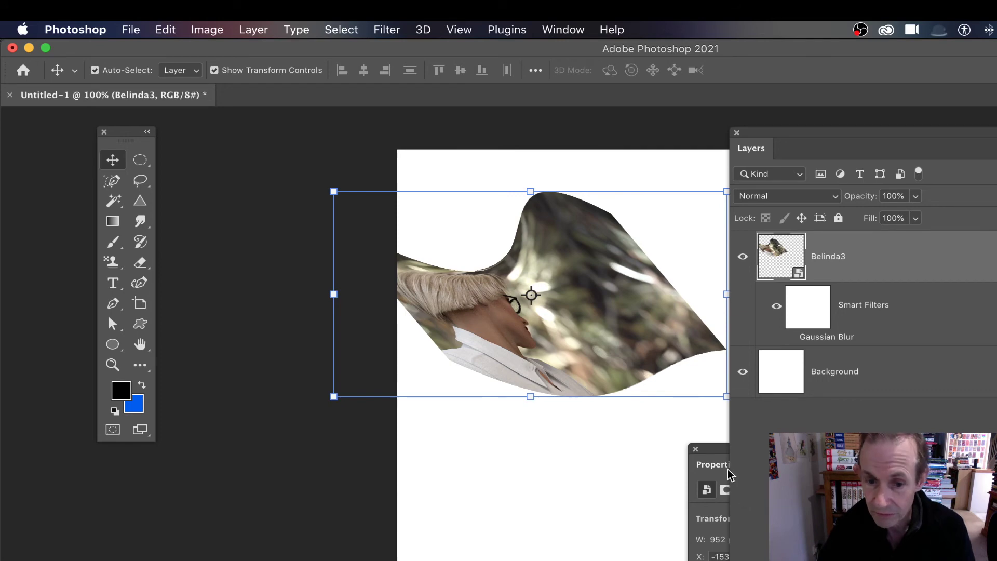
# - Dock Properties top-right, showing Belinda3 still warped at 952 × 522 px and −2.13°
pyautogui.moveTo(719, 451); pyautogui.dragTo(702, 114)
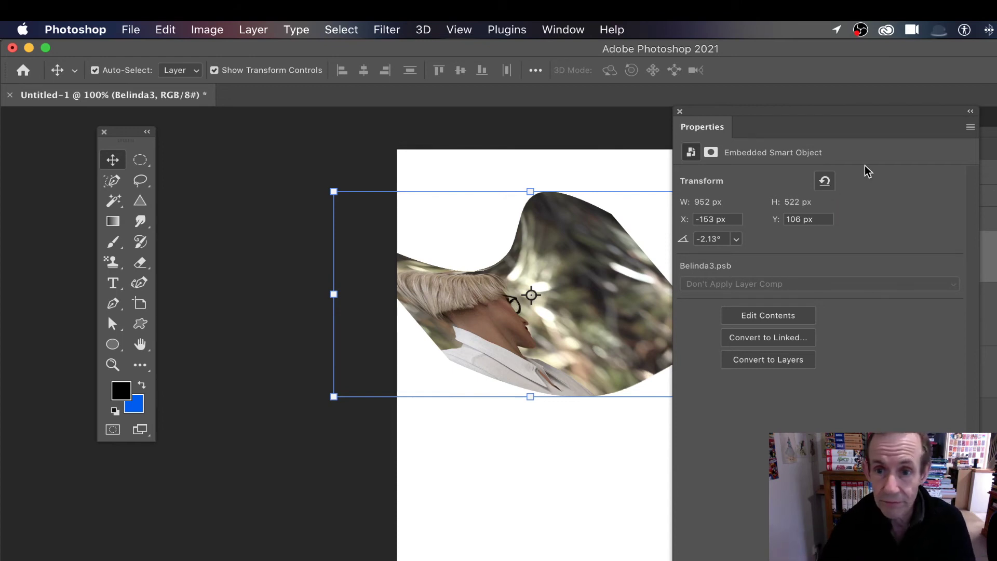
pyautogui.click(825, 182)
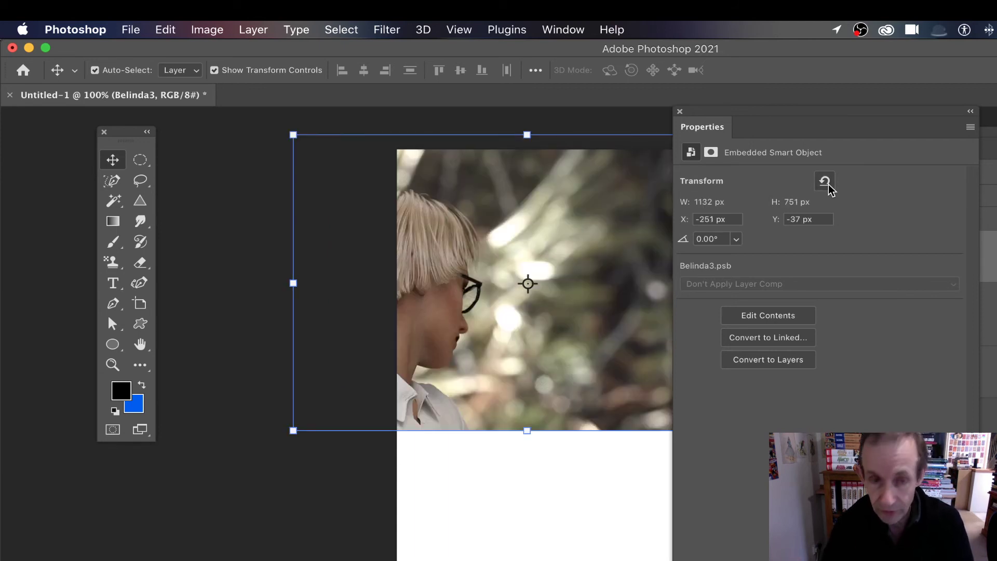
pyautogui.press('super+z')
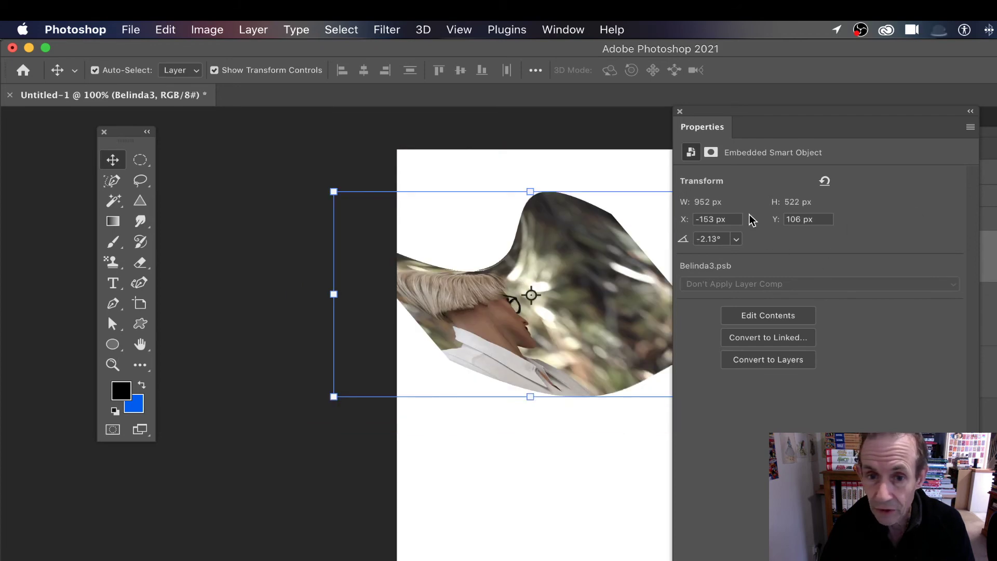
# - Set Belinda3's rotation to 0° and reset it to its flat 1132 × 751 px original
pyautogui.click(736, 239)
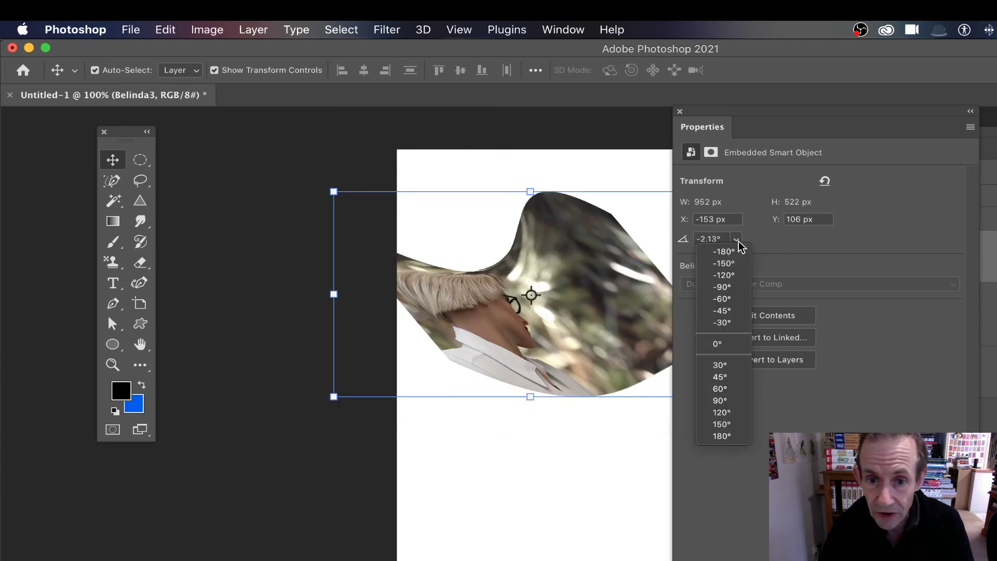
pyautogui.click(737, 343)
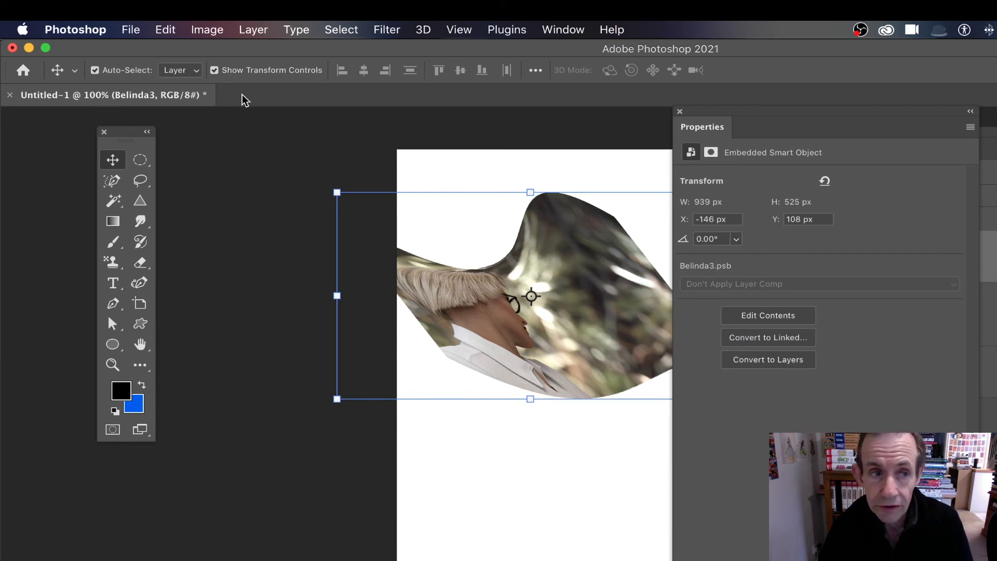
pyautogui.click(167, 29)
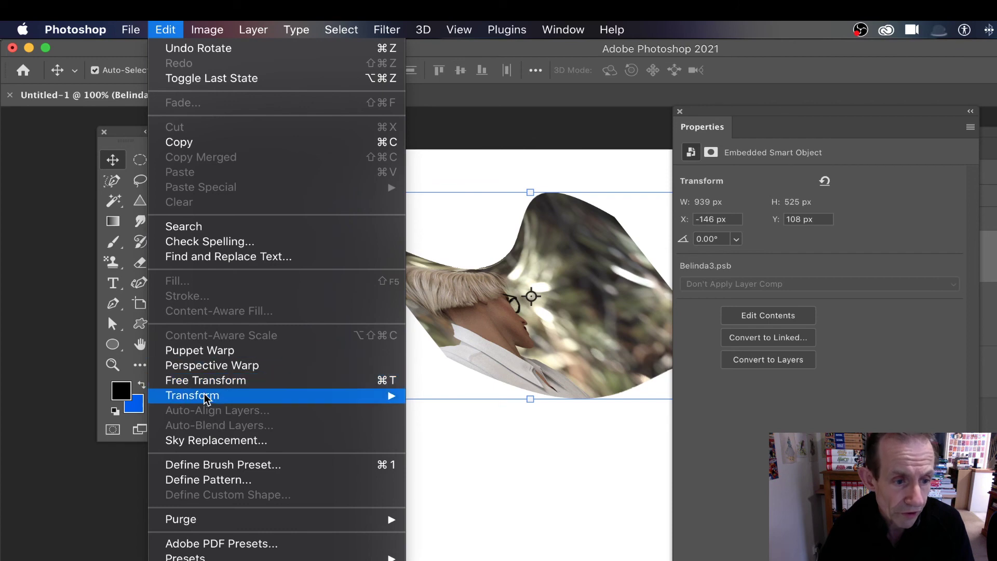
pyautogui.moveTo(208, 397)
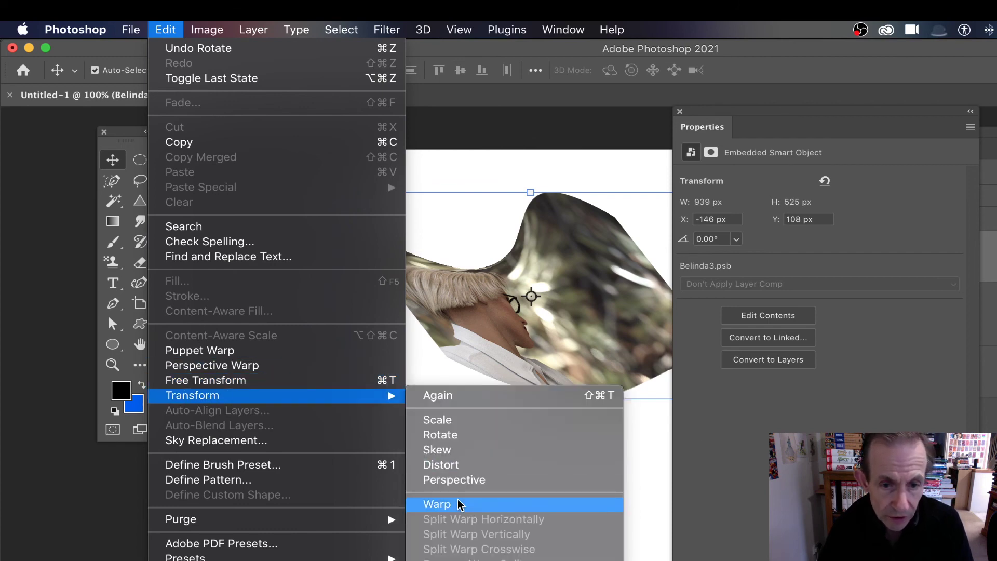
pyautogui.press('Escape')
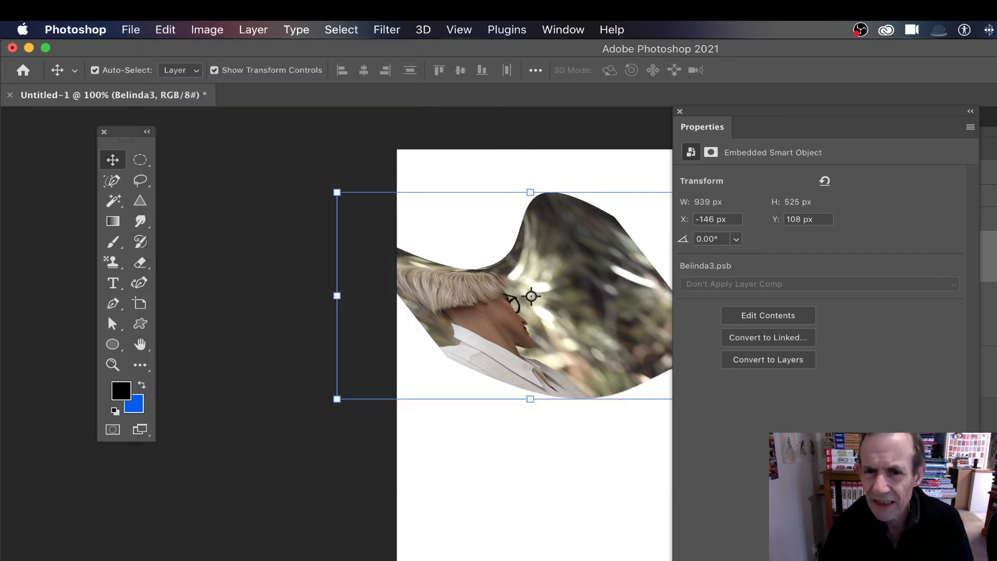
pyautogui.click(825, 182)
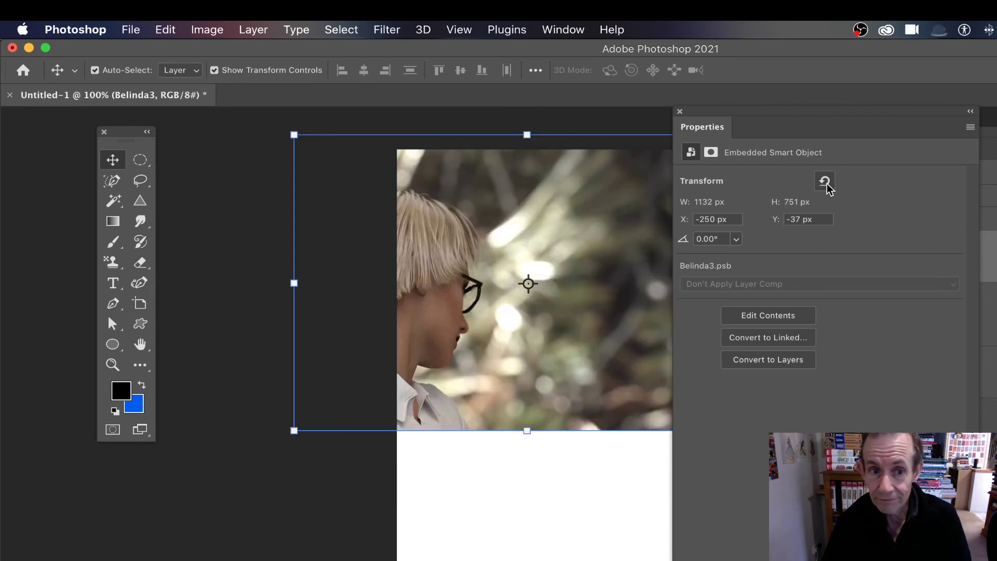